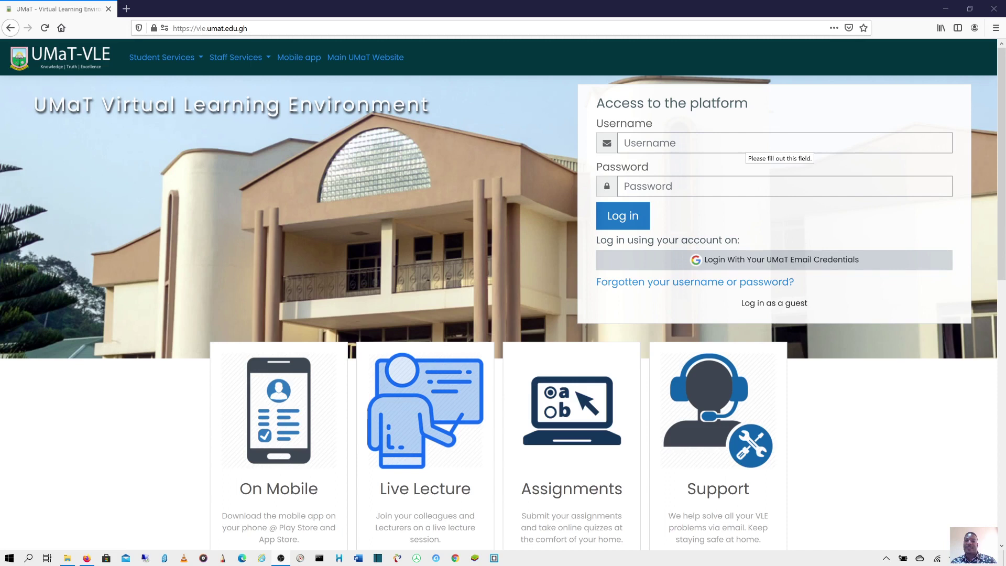
Log in to UMaT-VLE using the student's saved Firefox login credentials
left_click(734, 143)
left_click(728, 162)
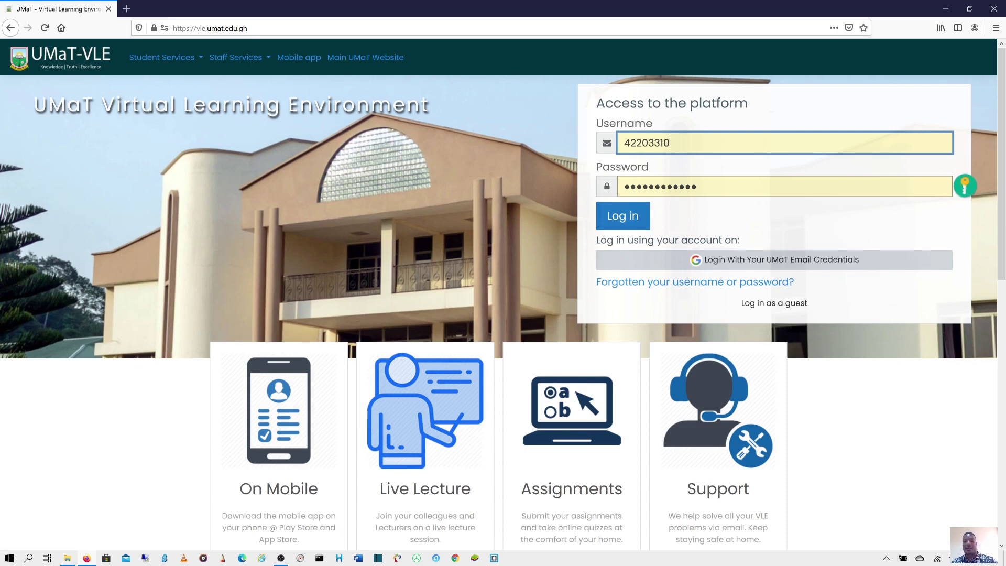
left_click(631, 225)
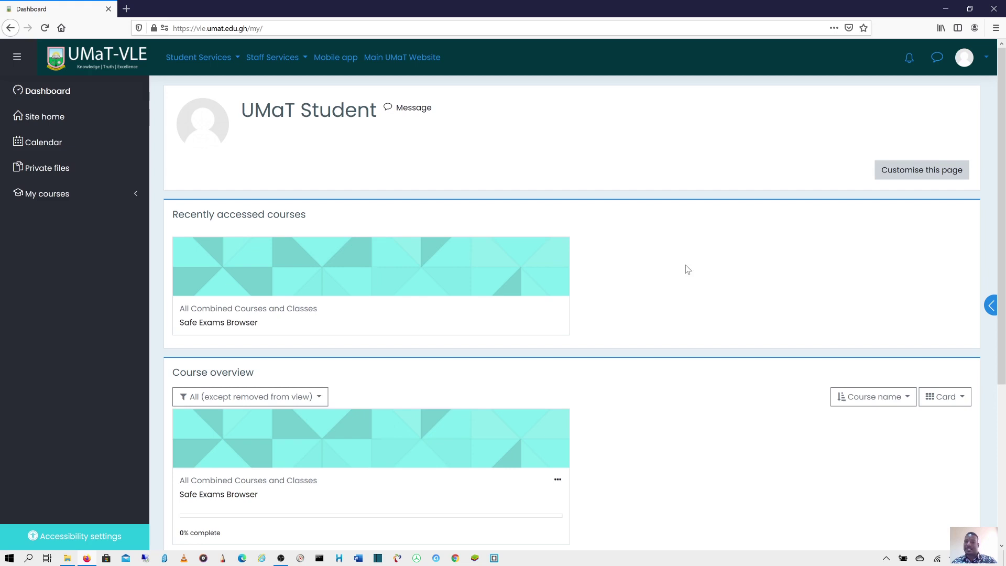
Open the Safe Exams Browser course card under the Dashboard's recently accessed courses
scroll(766, 222, "down", 3)
scroll(388, 258, "up", 2)
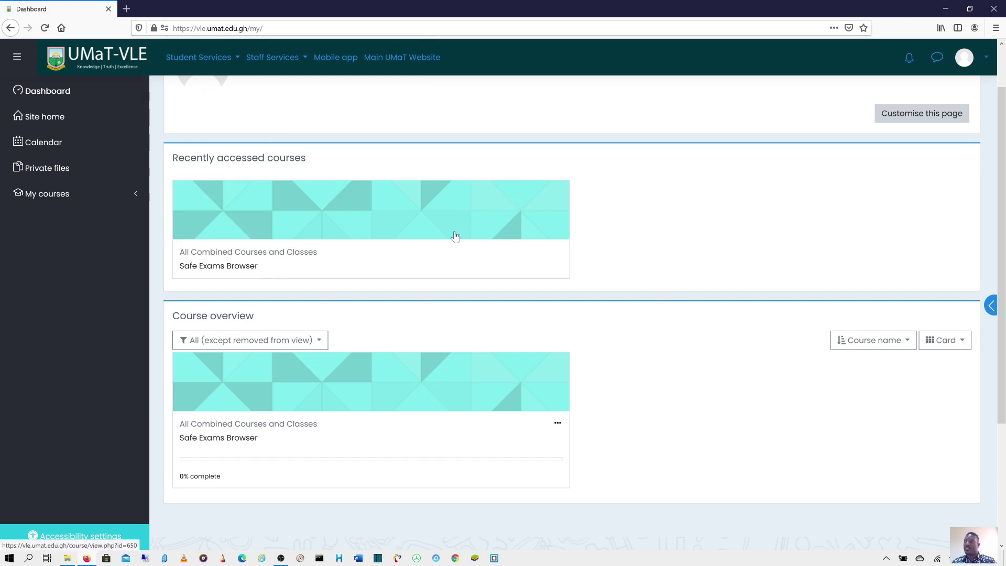
left_click(217, 273)
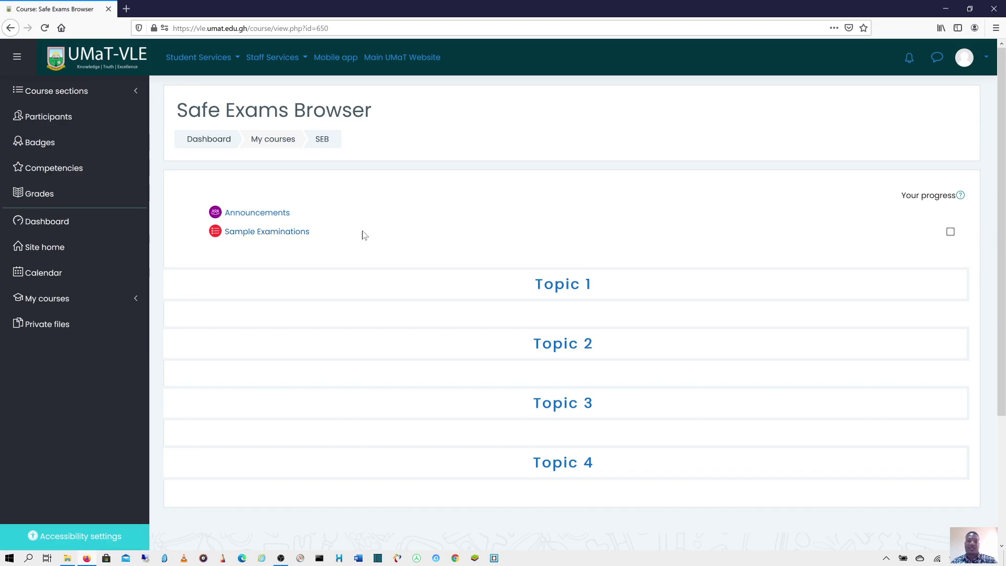
Open the Sample Examinations quiz and highlight its 'Safe Exam Browser' requirement note
left_click(267, 233)
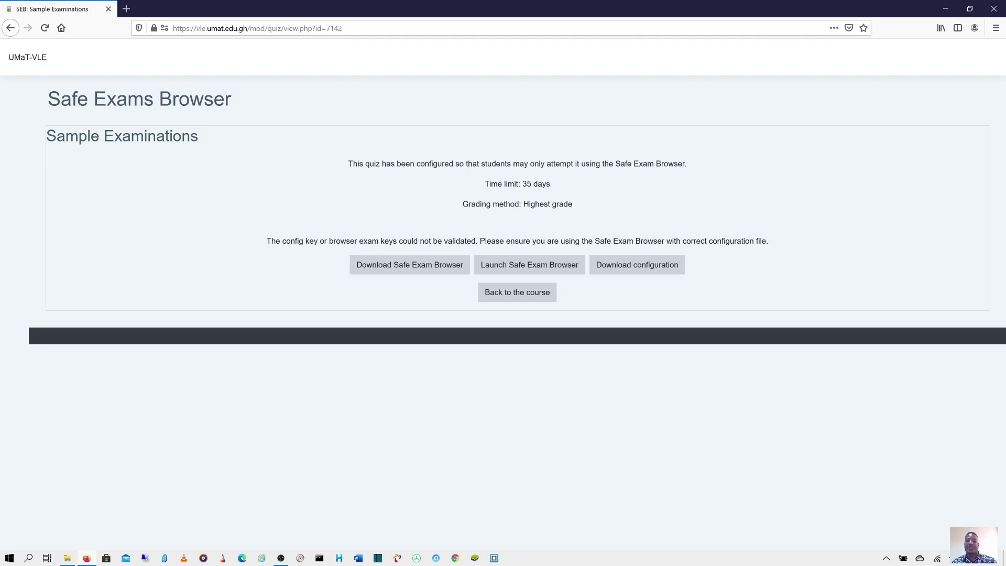
left_click_drag(615, 163, 692, 166)
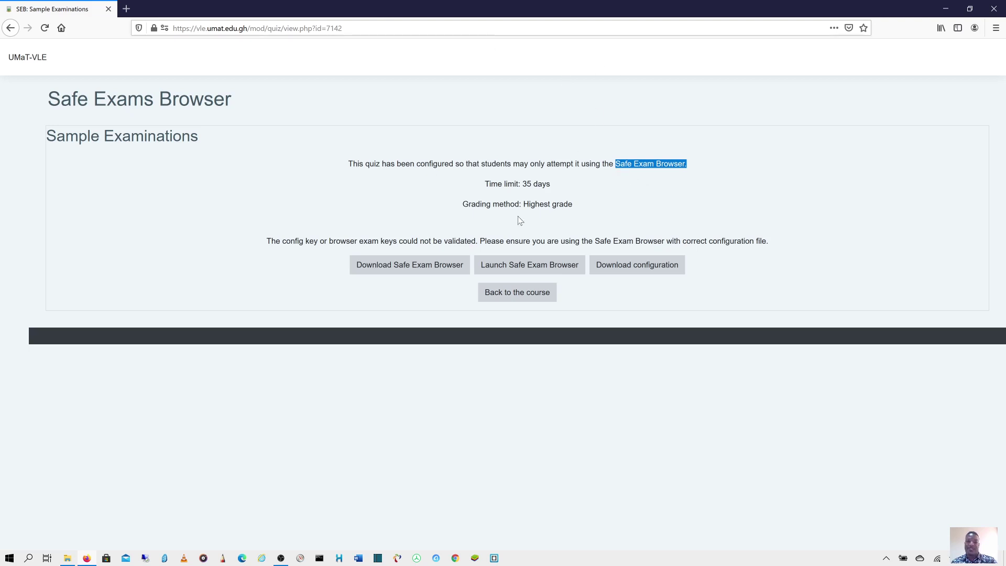
Go to the Safe Exam Browser download page, check Firefox's downloads, and open the download folder
left_click(413, 272)
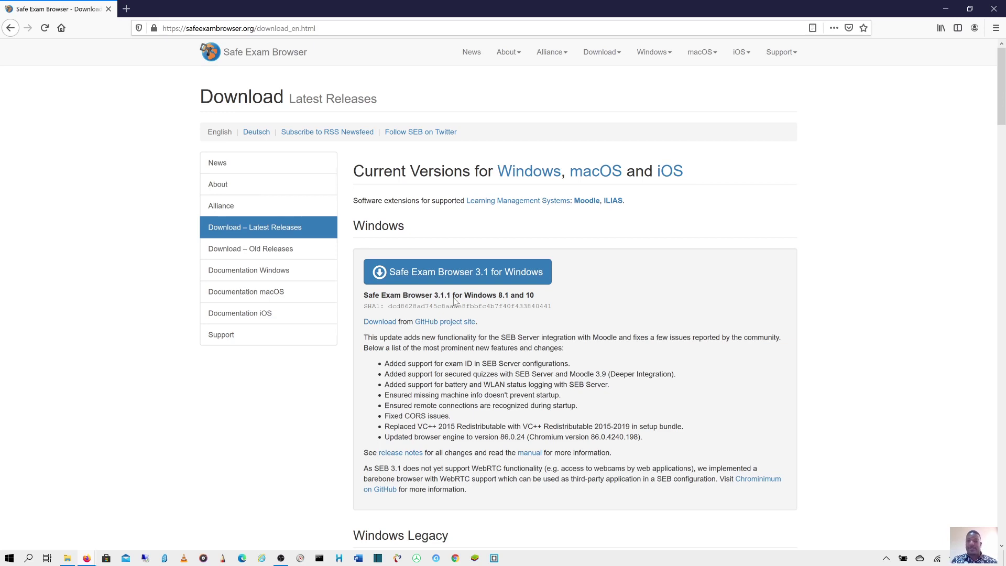
key("ctrl+shift+y")
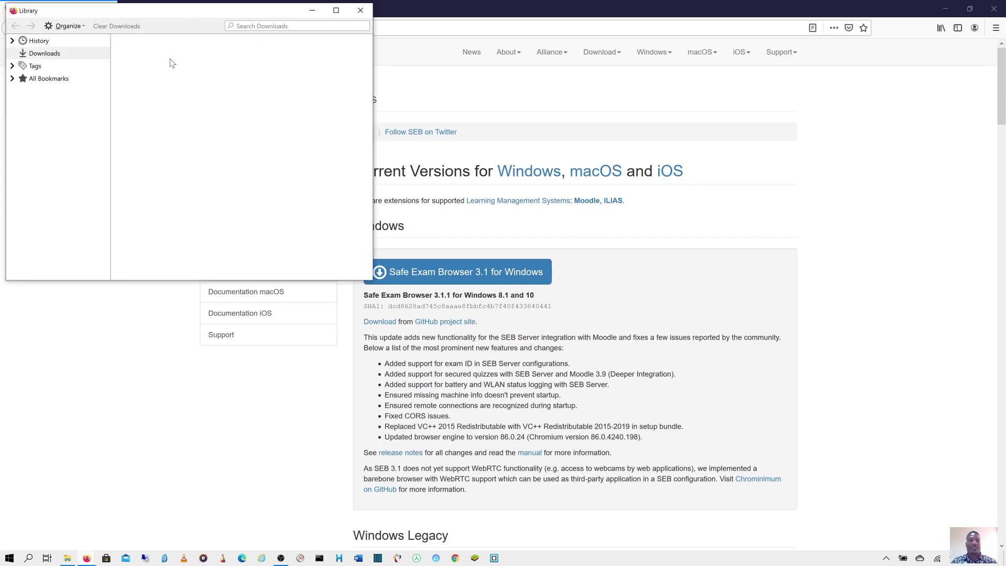
left_click(45, 54)
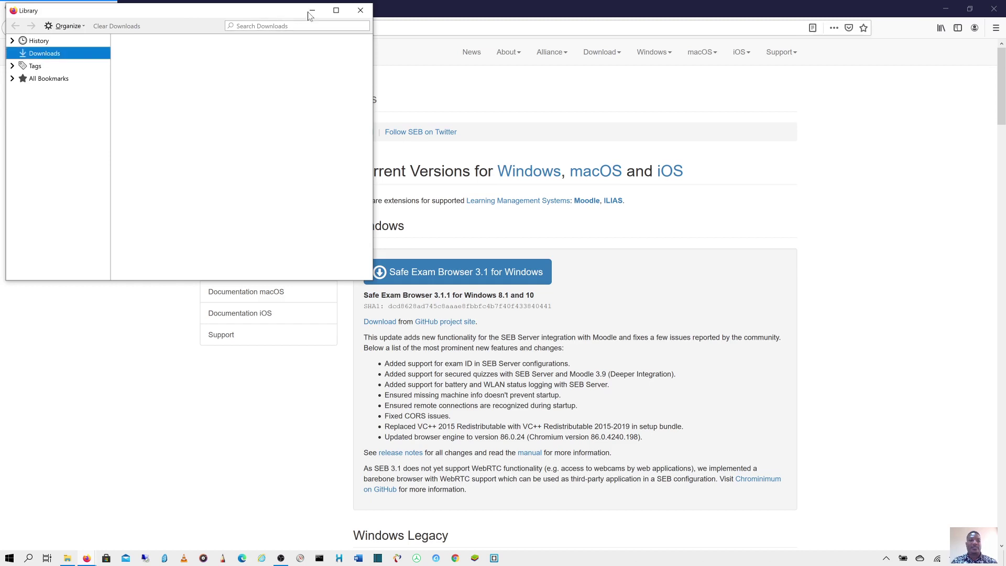
left_click(360, 10)
left_click(67, 558)
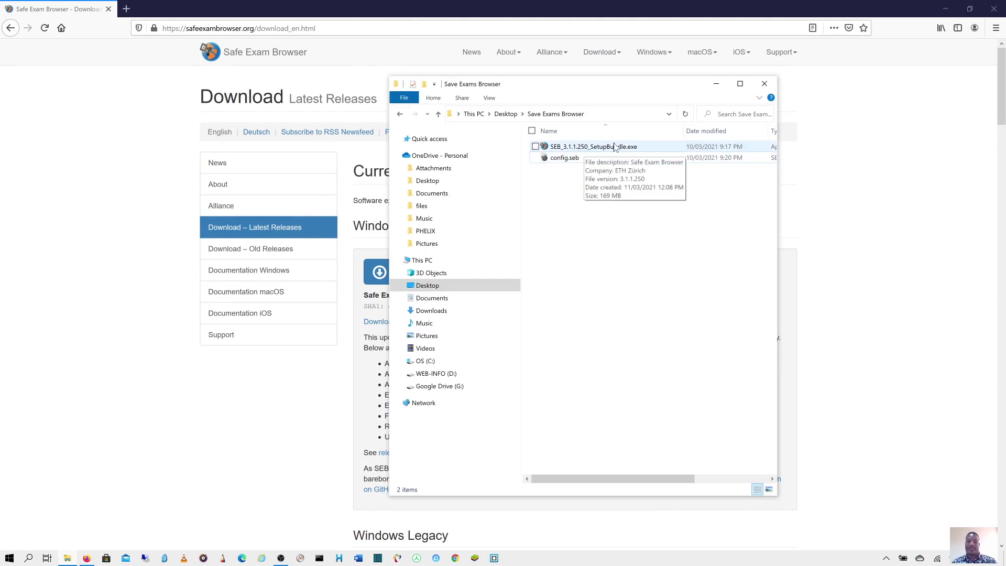
Run SEB_3.1.1.250_SetupBundle.exe, then cancel the Modify Setup installer
double_click(579, 149)
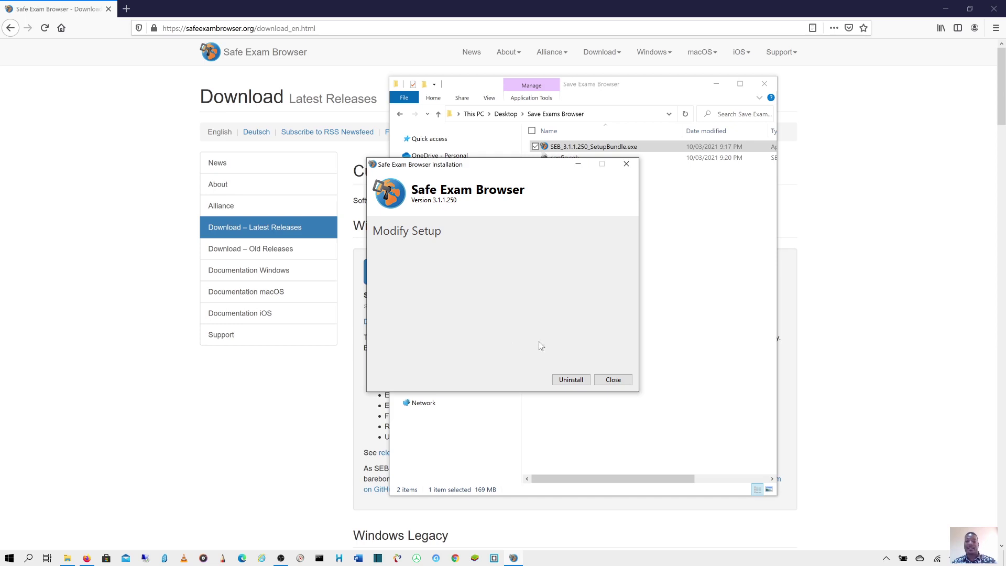
left_click(612, 380)
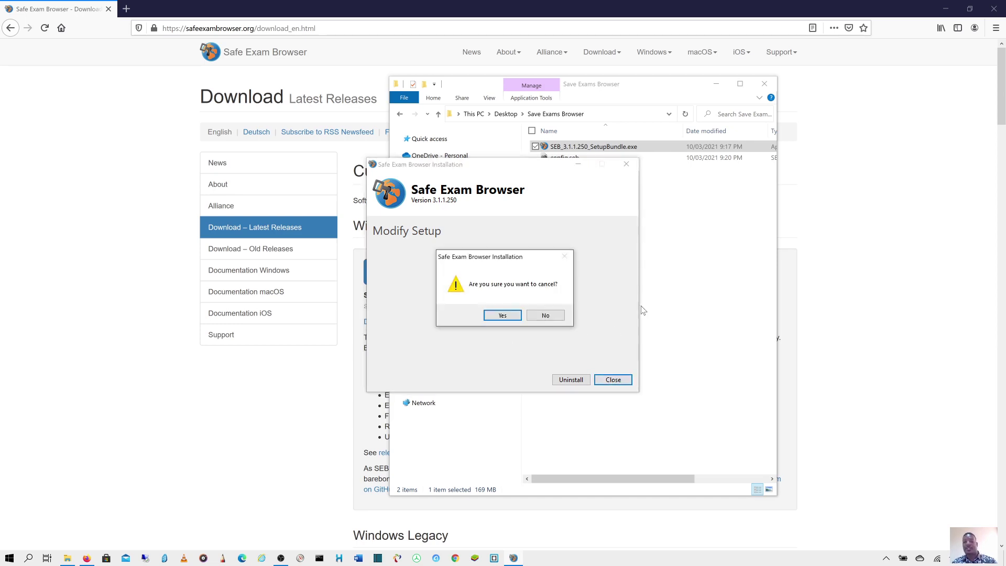
left_click(512, 317)
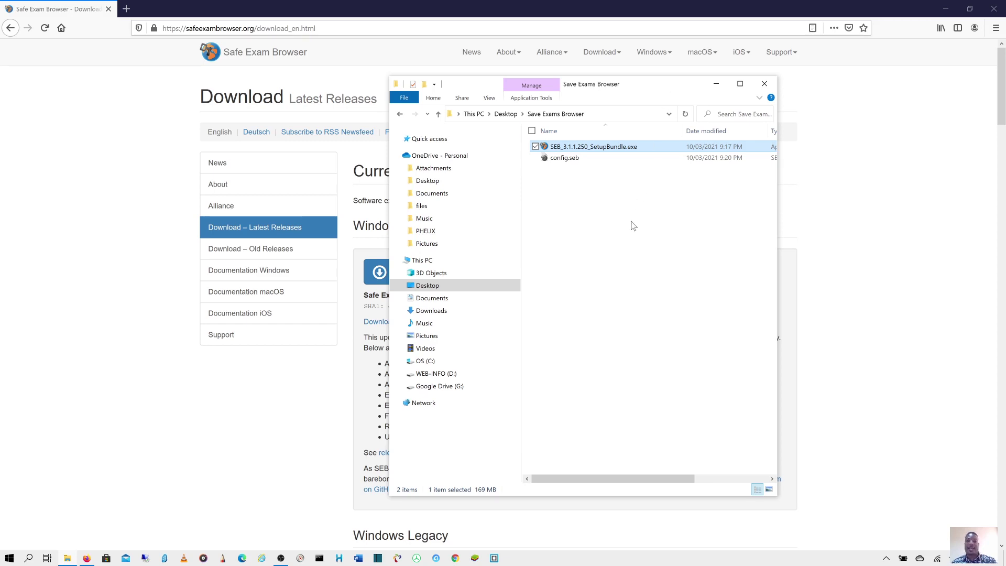
Hide the folder window and load the Google home page in a new tab
left_click(715, 84)
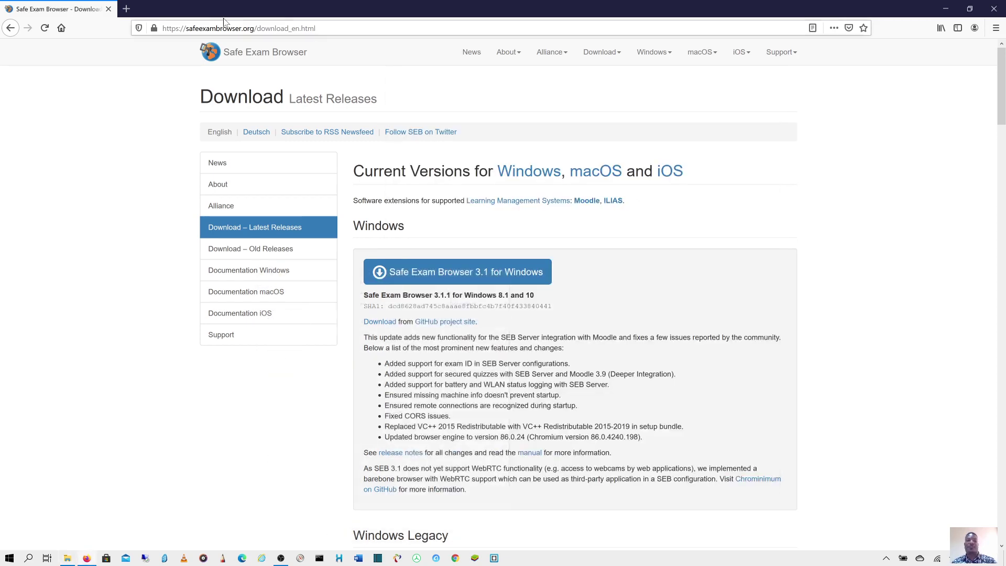
left_click(126, 9)
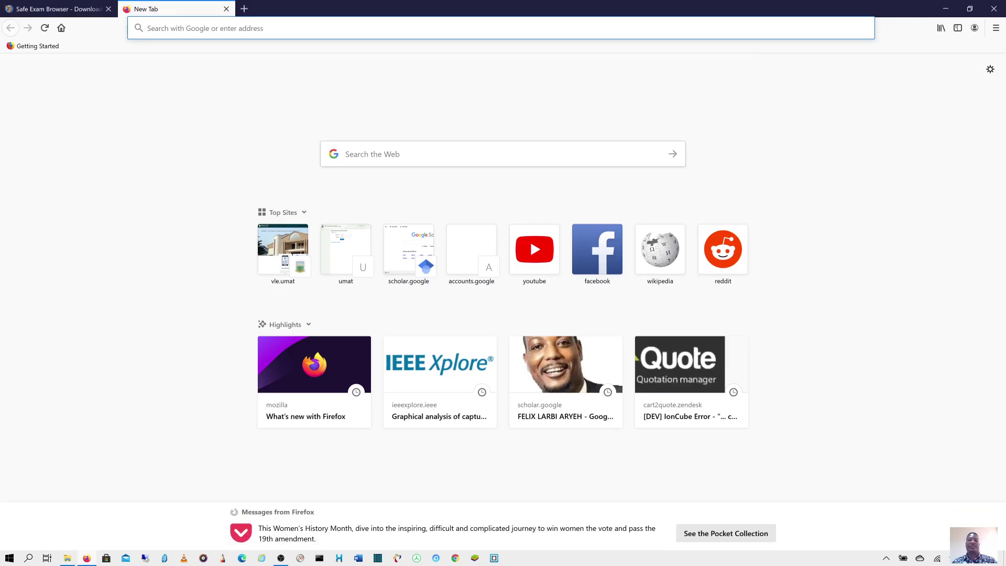
type("goo")
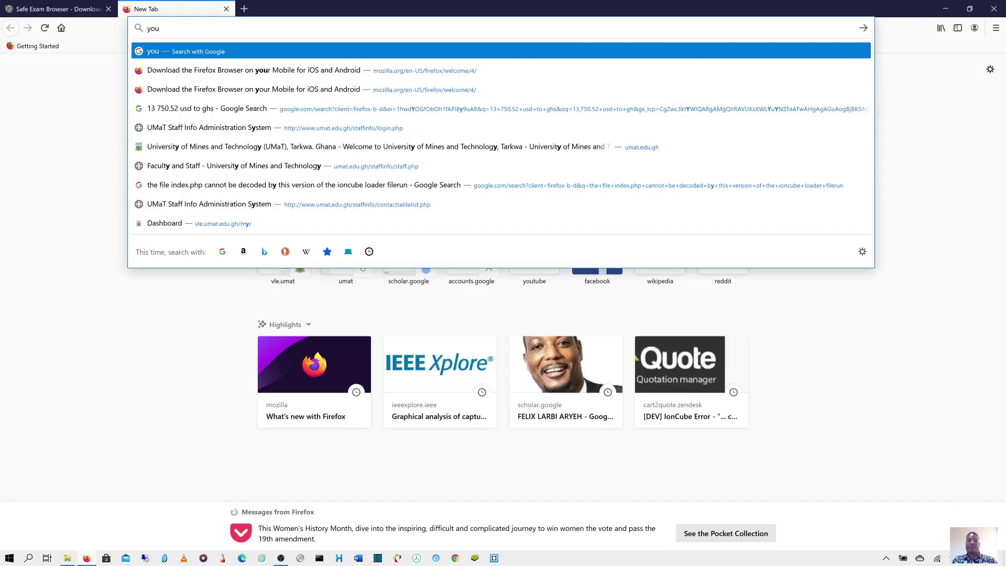
key("BackSpace")
key("BackSpace")
key("BackSpace")
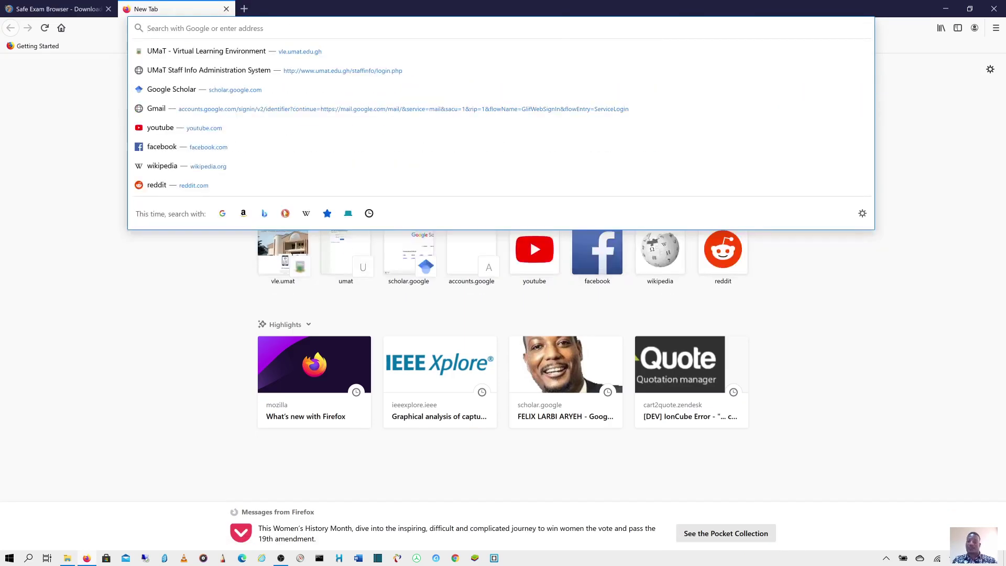
type("google.com/")
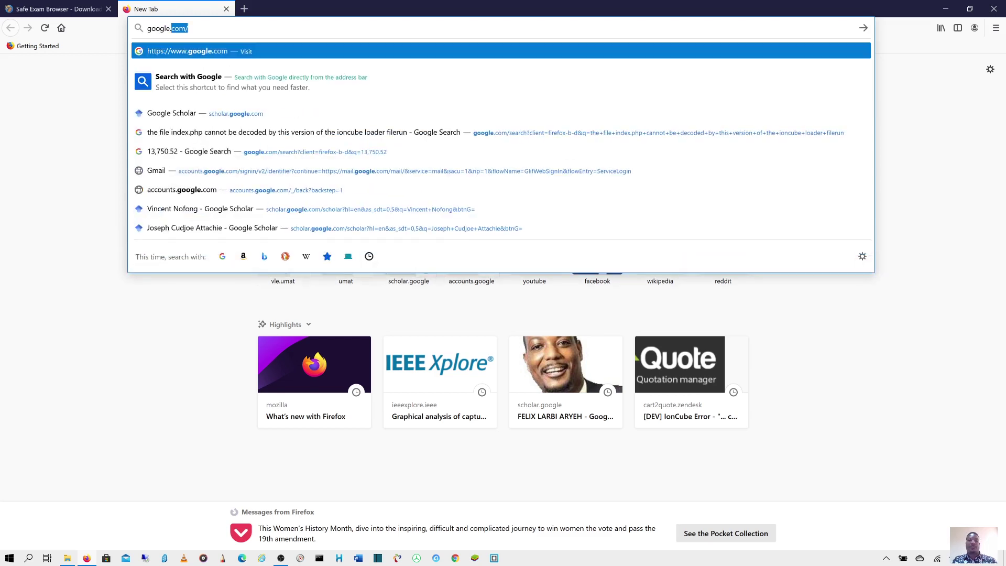
key("Return")
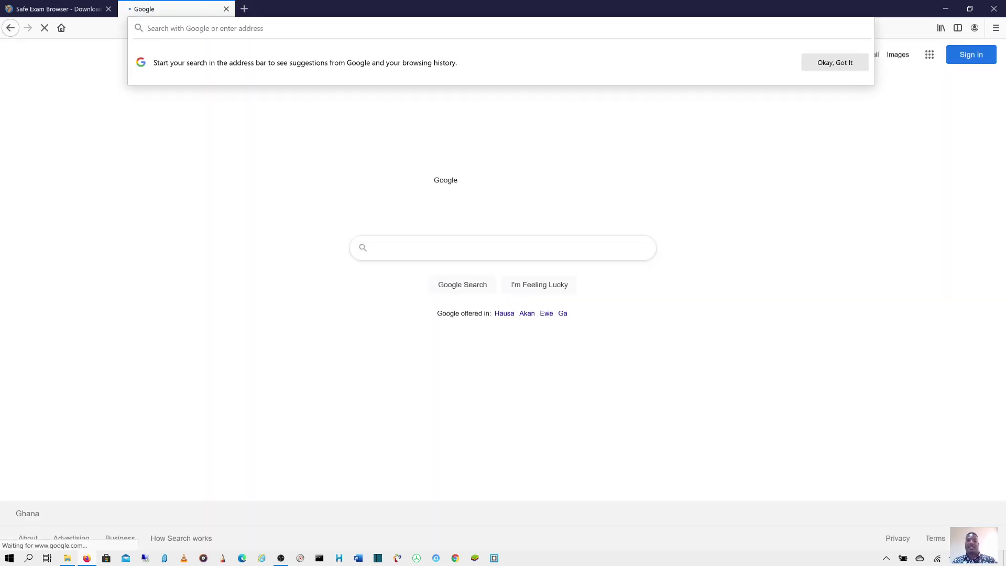
Search Google for 'dotnet framework', then return to the Safe Exam Browser tab
type("dot net")
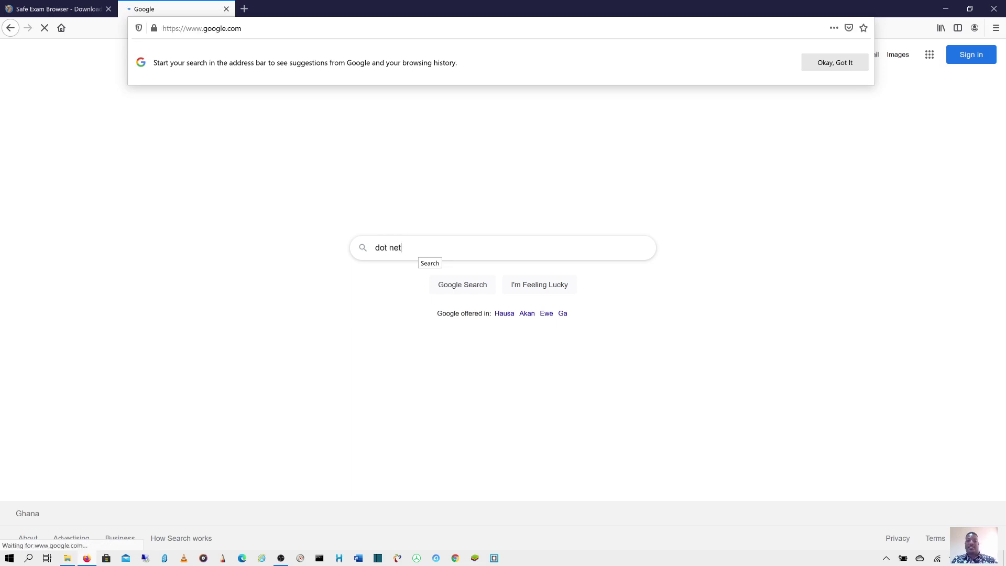
key("BackSpace")
key("BackSpace")
key("BackSpace")
key("BackSpace")
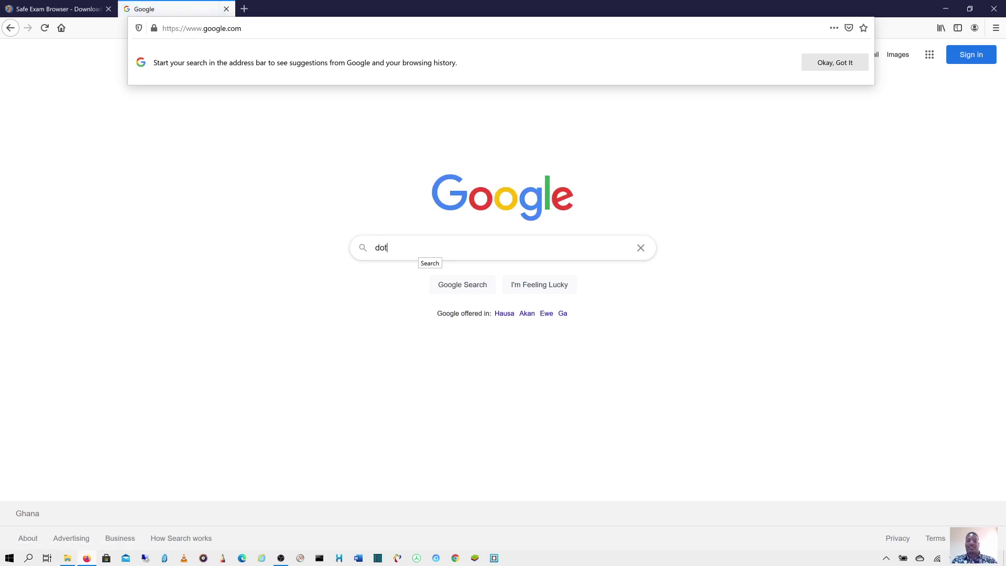
type("net fram")
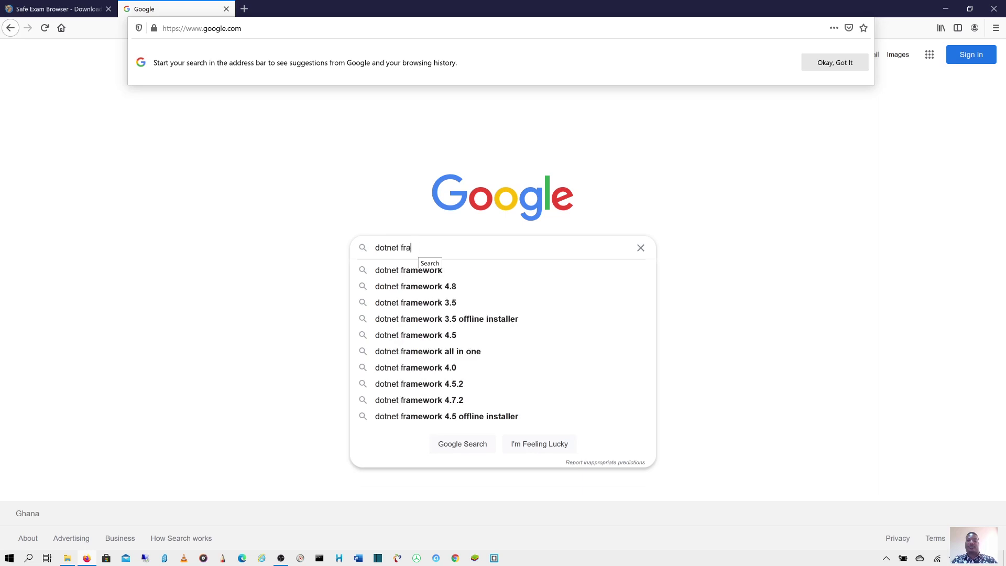
left_click(455, 272)
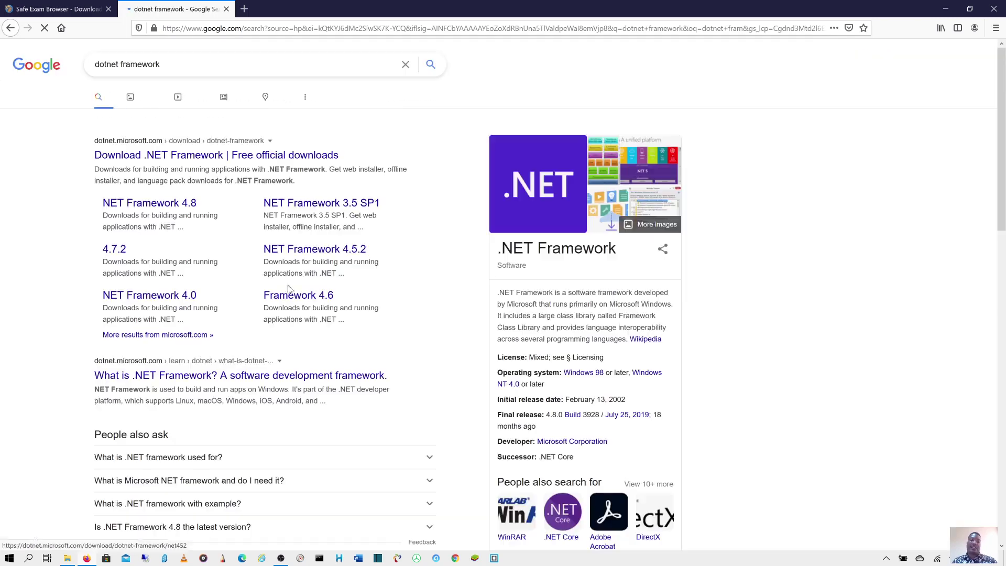
left_click(77, 8)
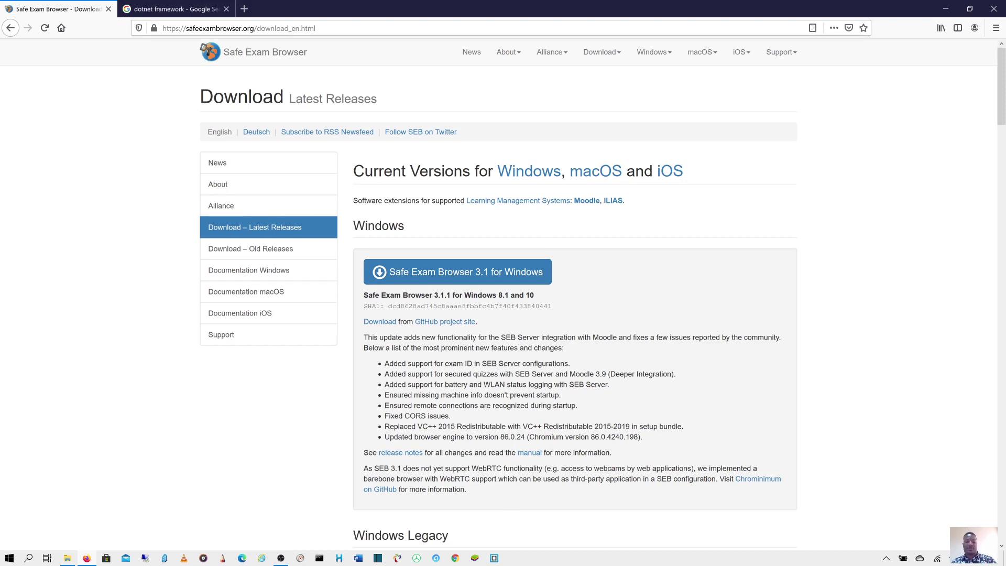
Return to the Sample Examinations quiz page and open its Launch Safe Exam Browser link
key("alt+Tab")
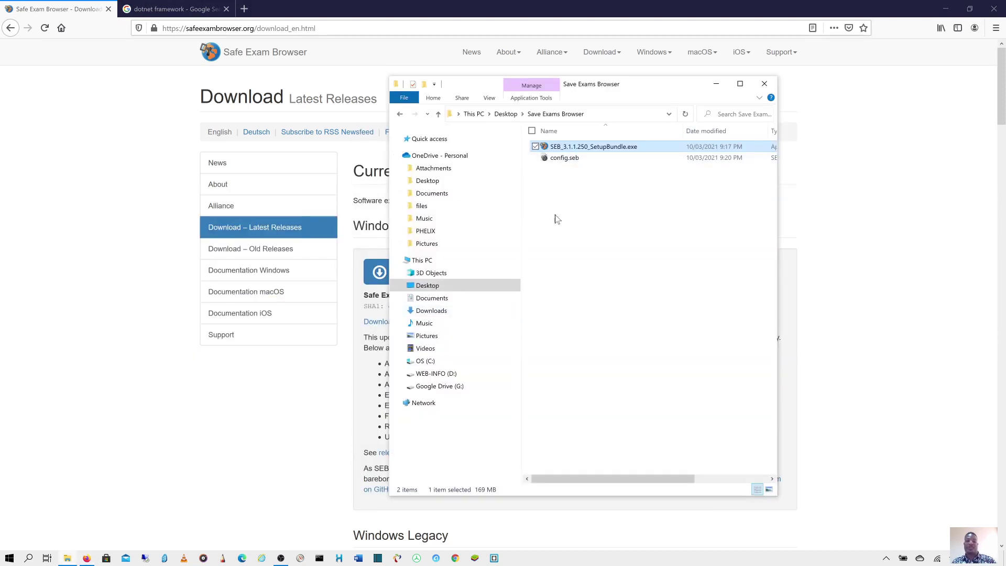
key("alt+Tab")
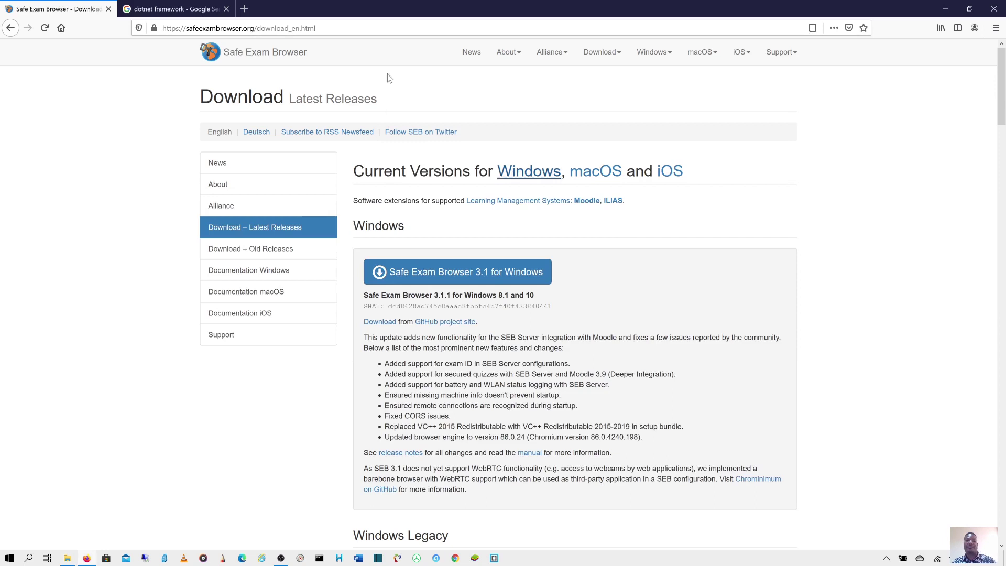
left_click(10, 28)
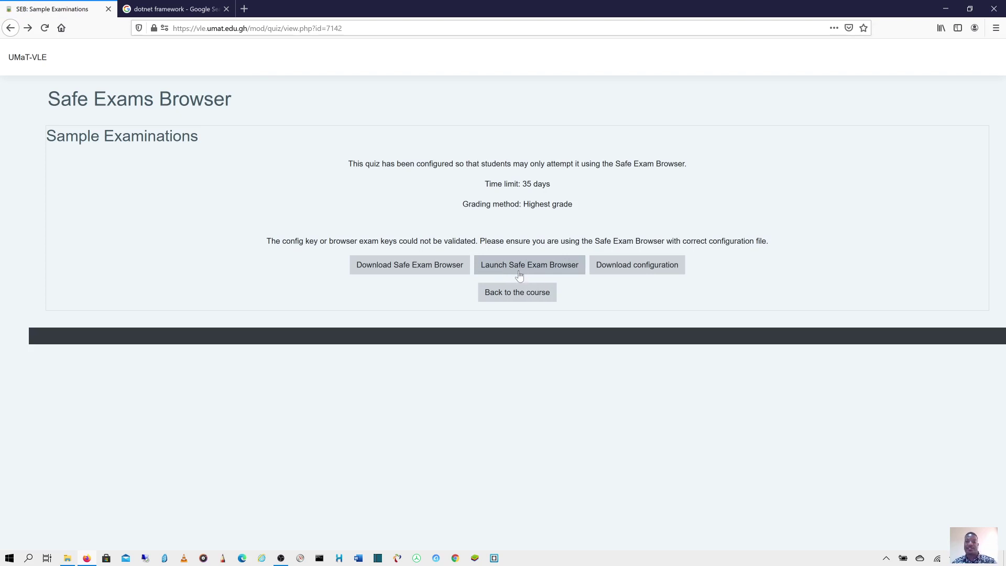
left_click(544, 268)
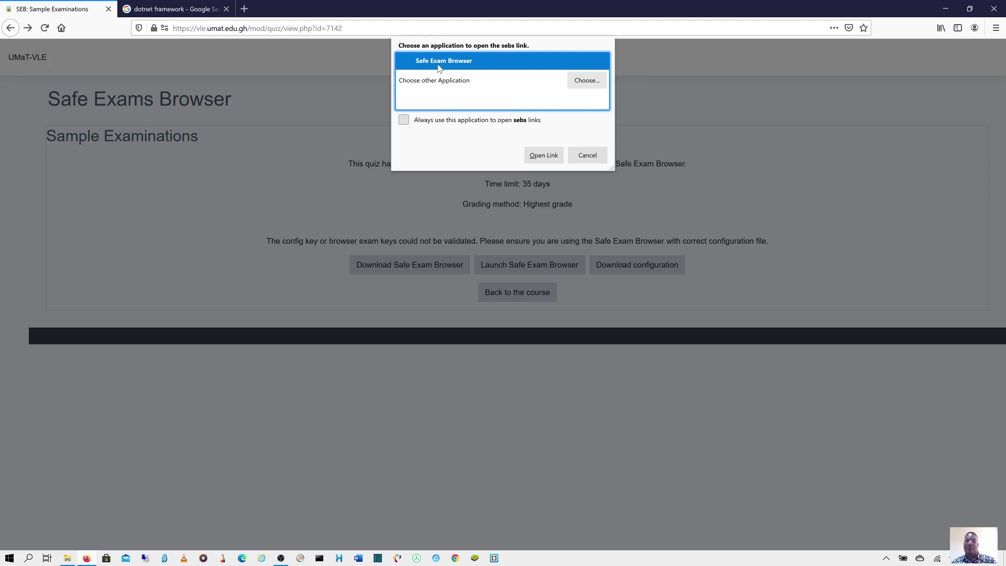
left_click(537, 160)
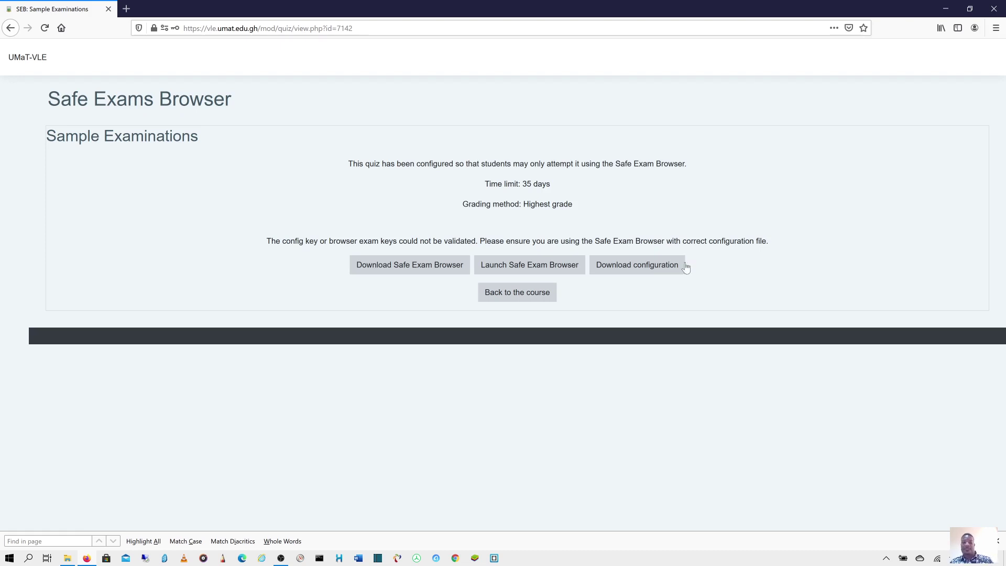
Download the quiz's config.seb, cancel opening it, and switch to the Save Exams Browser folder
left_click(644, 269)
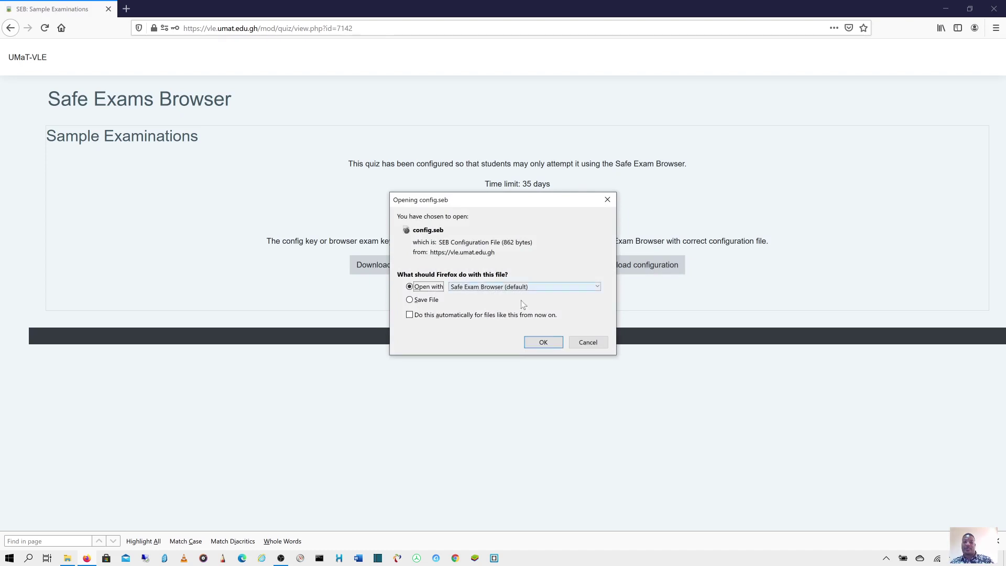
left_click(586, 342)
left_click(733, 269)
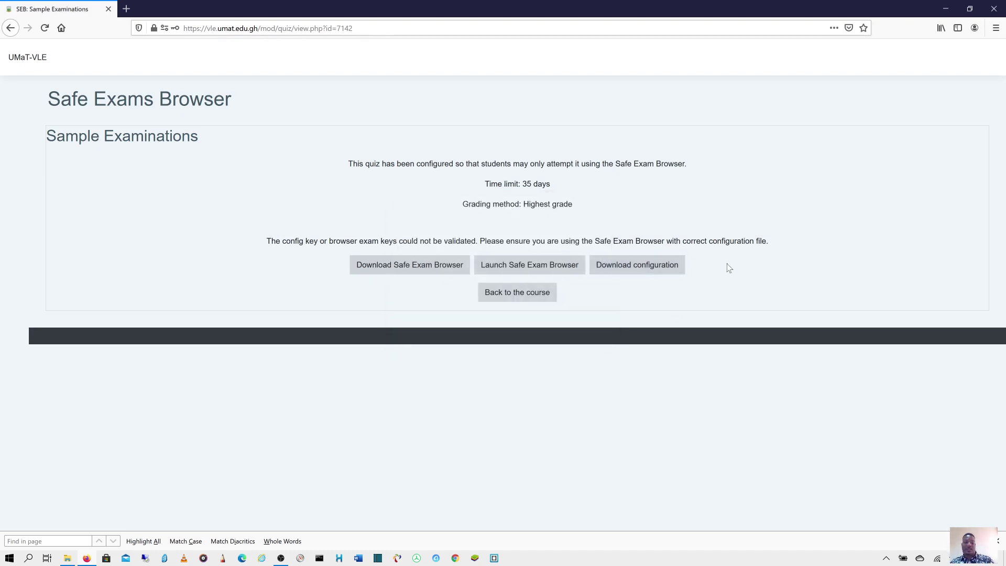
key("alt+Tab")
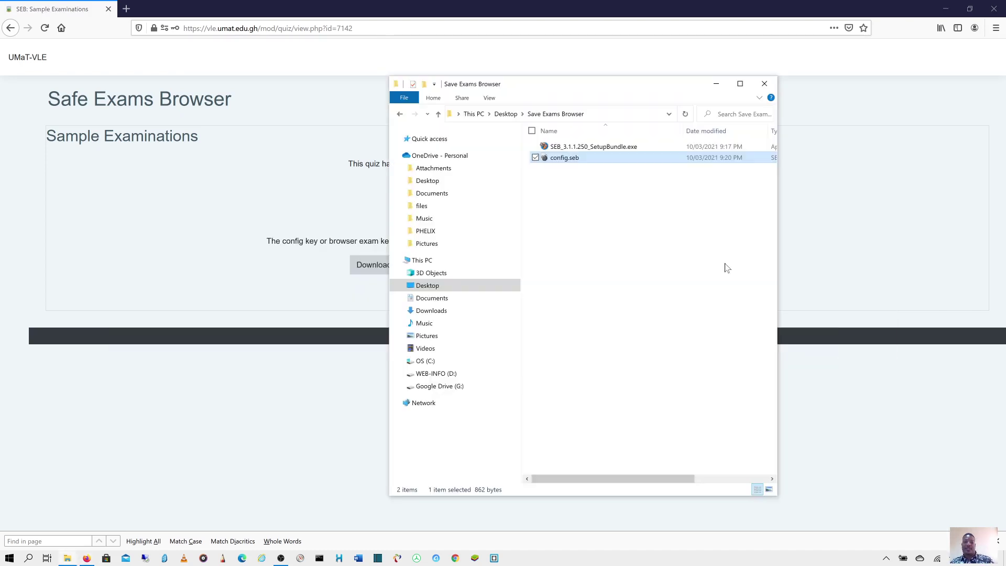
Rename the 862-byte config.seb beside the setup bundle to 'UMaT Exams.seb'
left_click(563, 158)
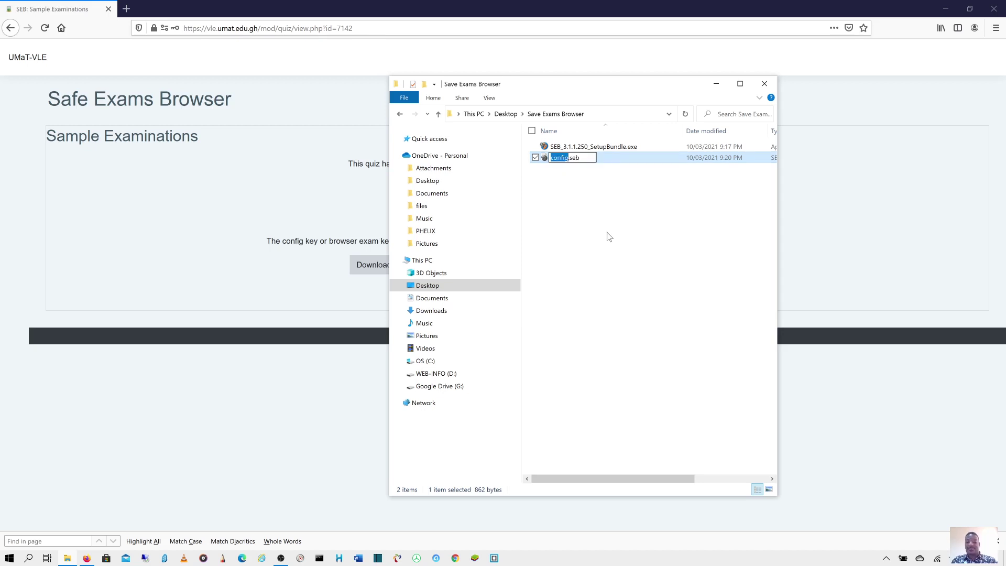
type("UMaT")
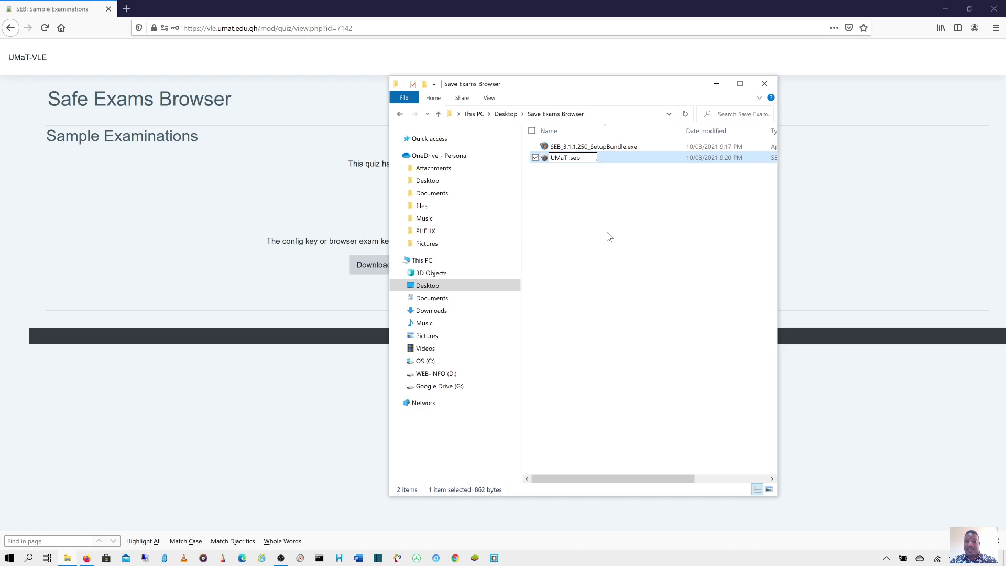
type(" Exams")
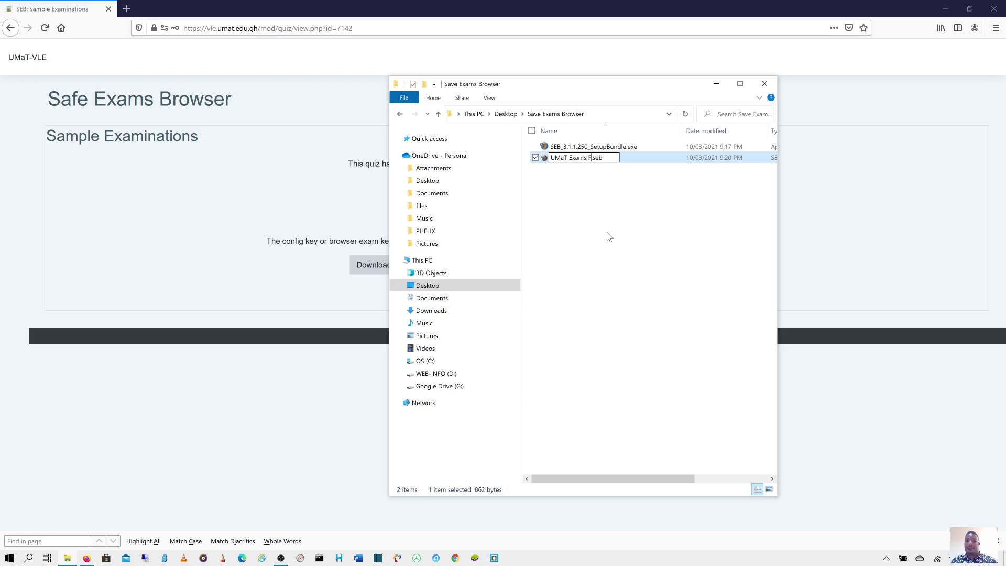
key("Return")
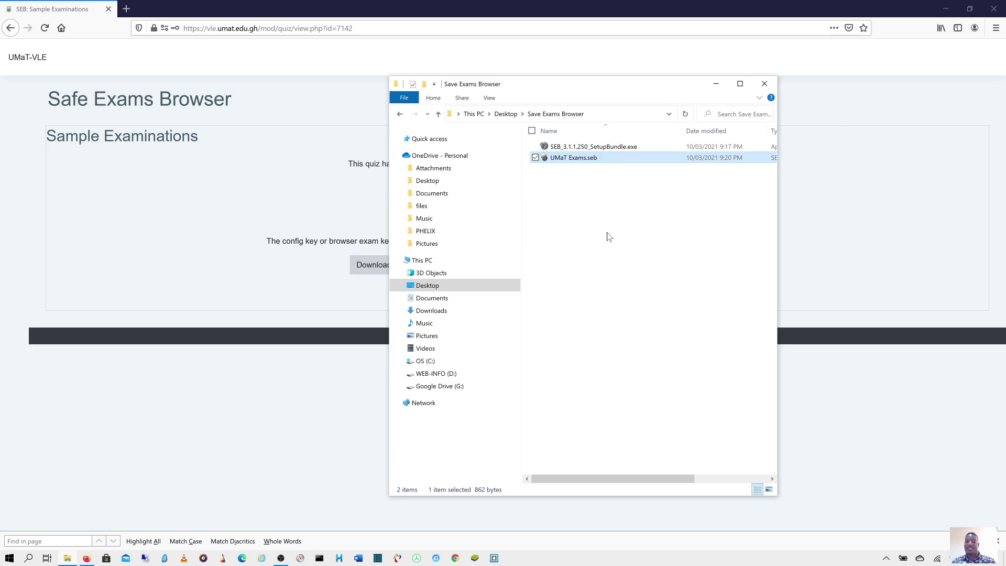